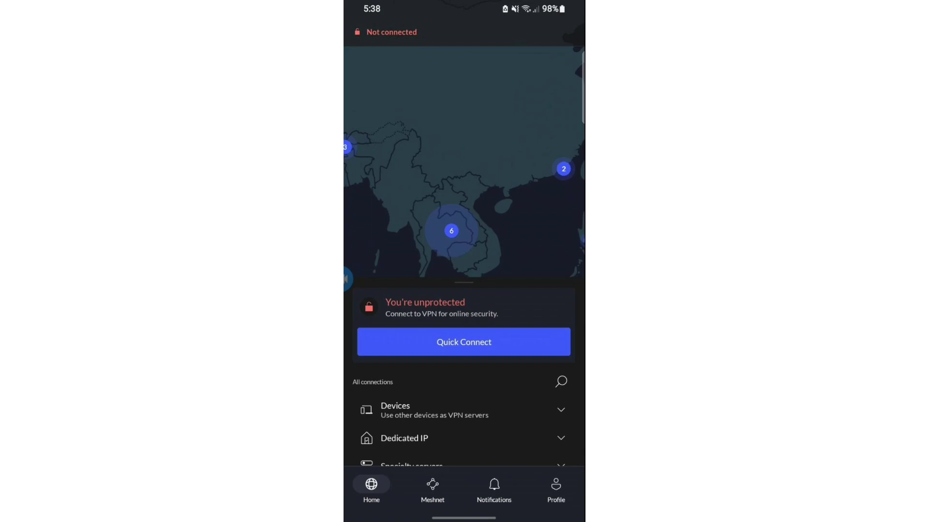
Pan the server map, restore the connection list, and open server search.
drag(464, 283, 464, 378)
drag(465, 182, 450, 254)
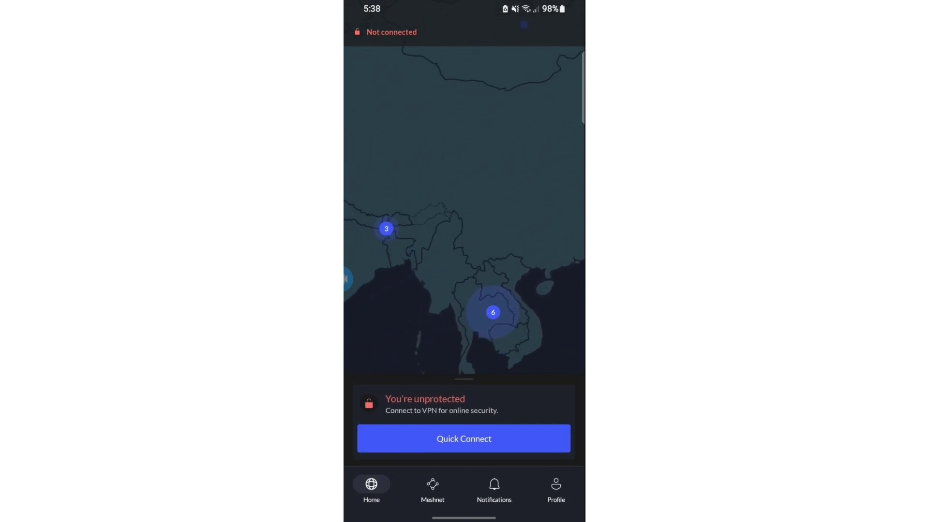
mouse_move(507, 254)
mouse_down()
mouse_move(435, 161)
mouse_move(472, 218)
mouse_up()
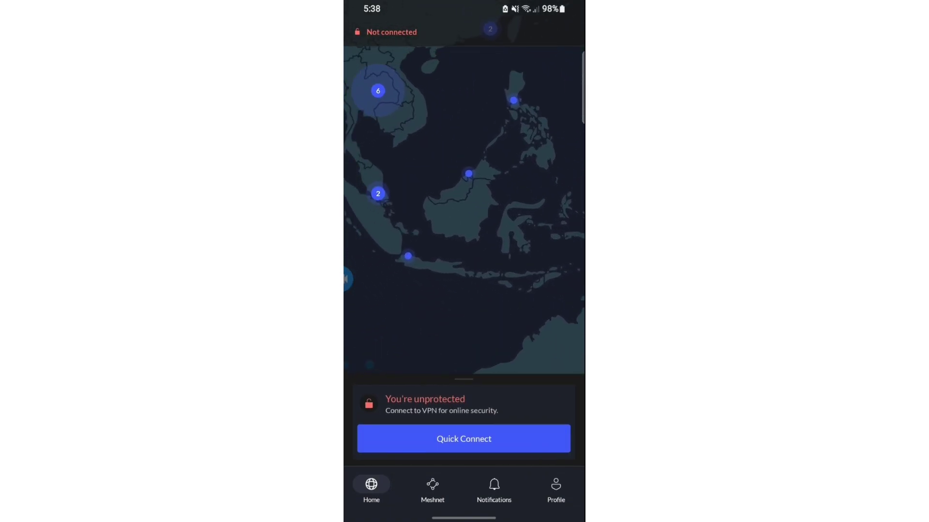
drag(463, 379, 464, 58)
click(560, 151)
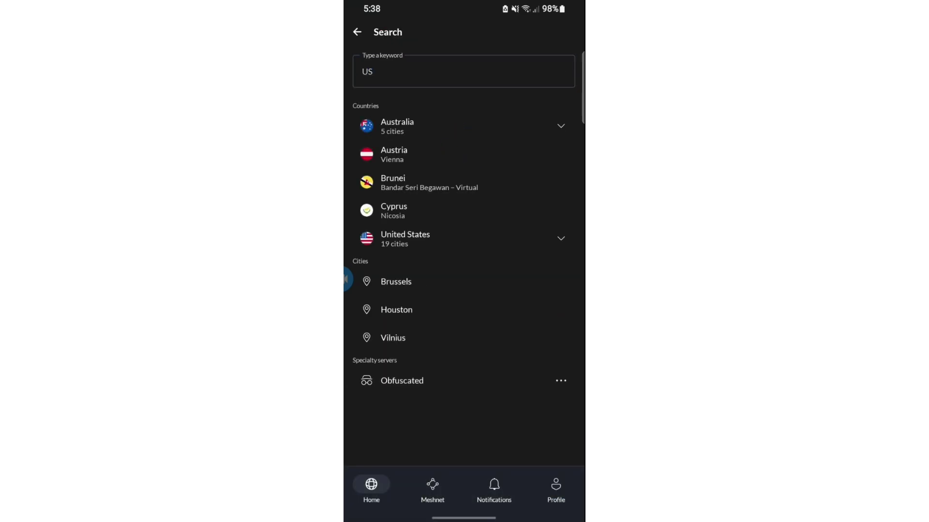
Expand United States in the search results to show its cities.
click(464, 238)
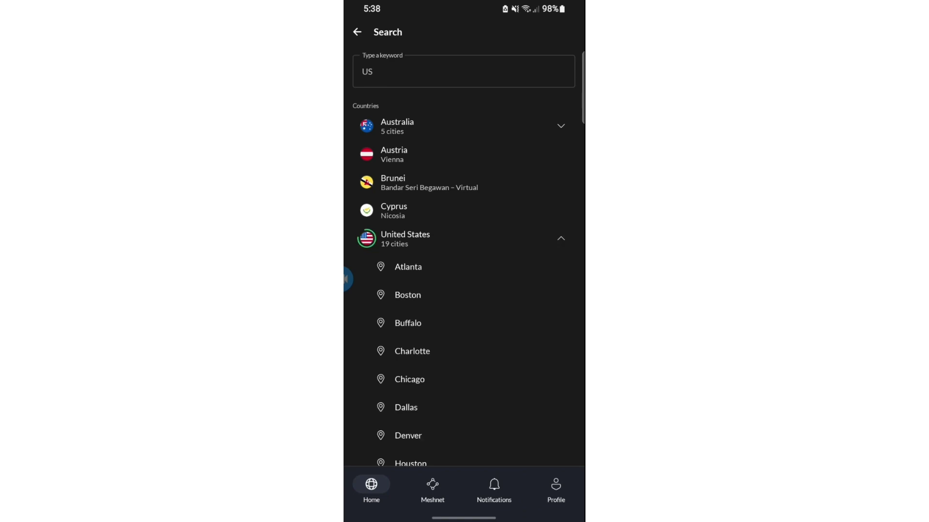
scroll(463, 290, down, 2)
scroll(464, 290, down, 1)
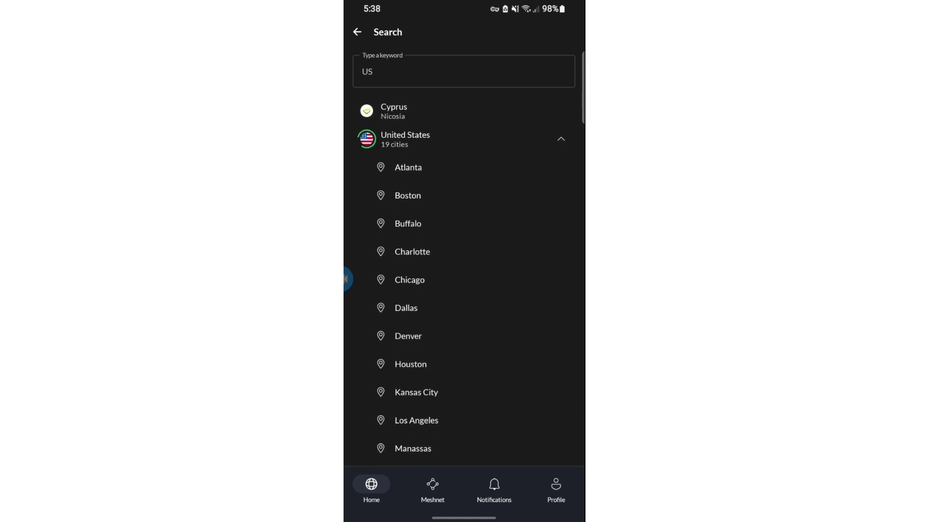
scroll(463, 291, down, 2)
scroll(463, 291, up, 1)
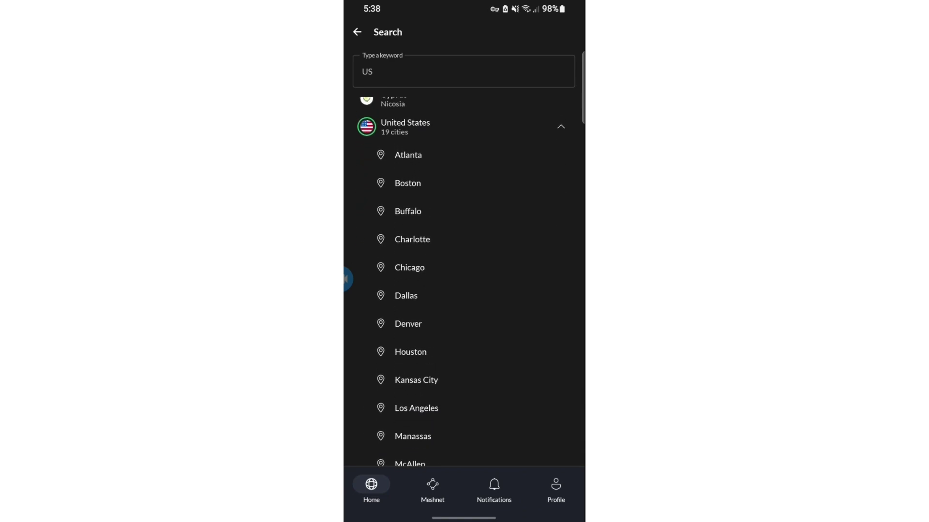
scroll(463, 290, down, 2)
scroll(463, 291, down, 2)
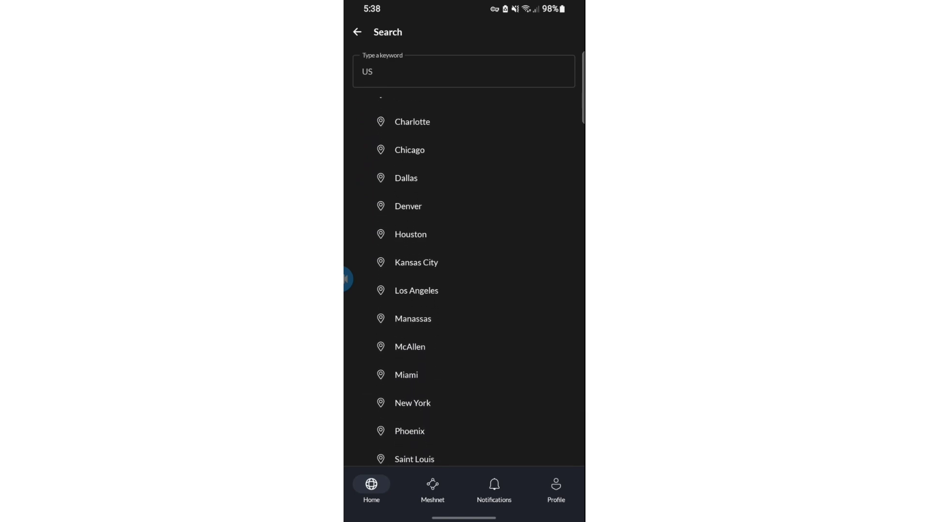
scroll(464, 290, down, 2)
scroll(463, 290, down, 2)
scroll(463, 291, down, 2)
scroll(464, 290, up, 1)
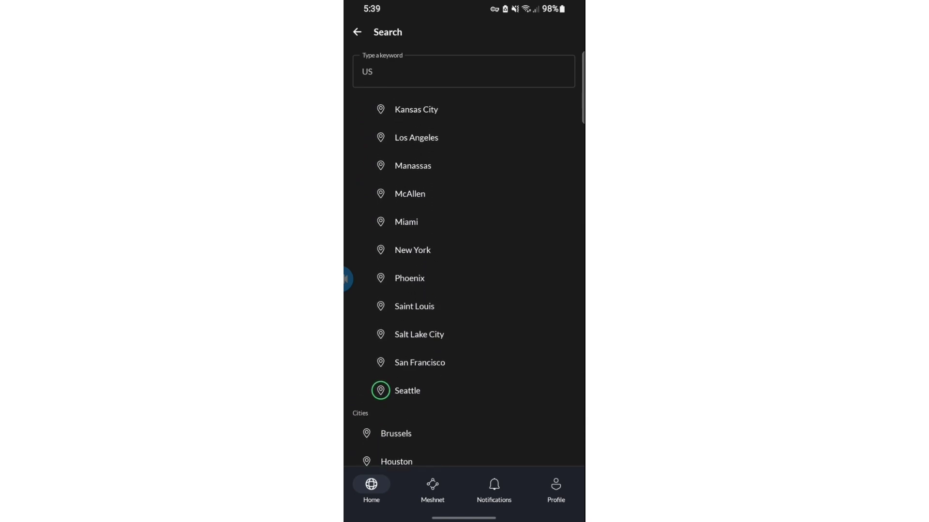
scroll(463, 291, up, 3)
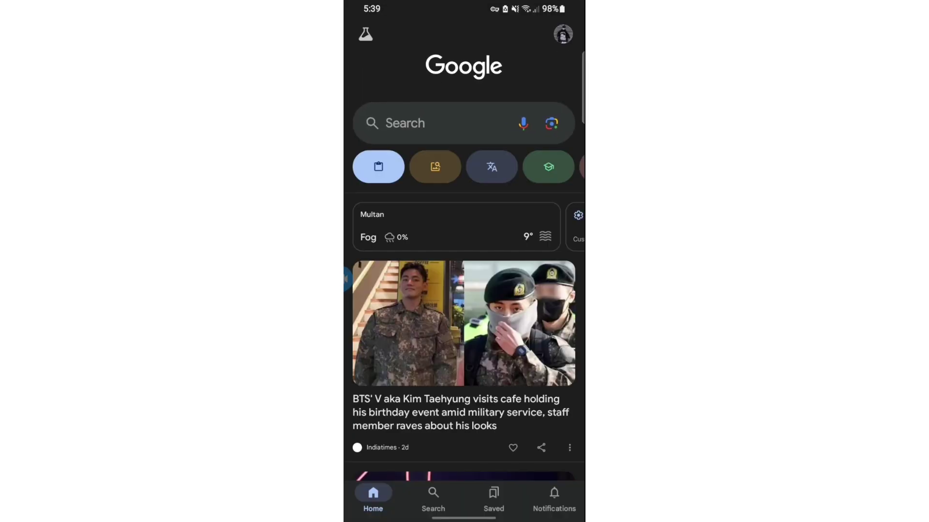
Google 'what is my IP address' and open the whatismyipaddress.com result.
click(464, 123)
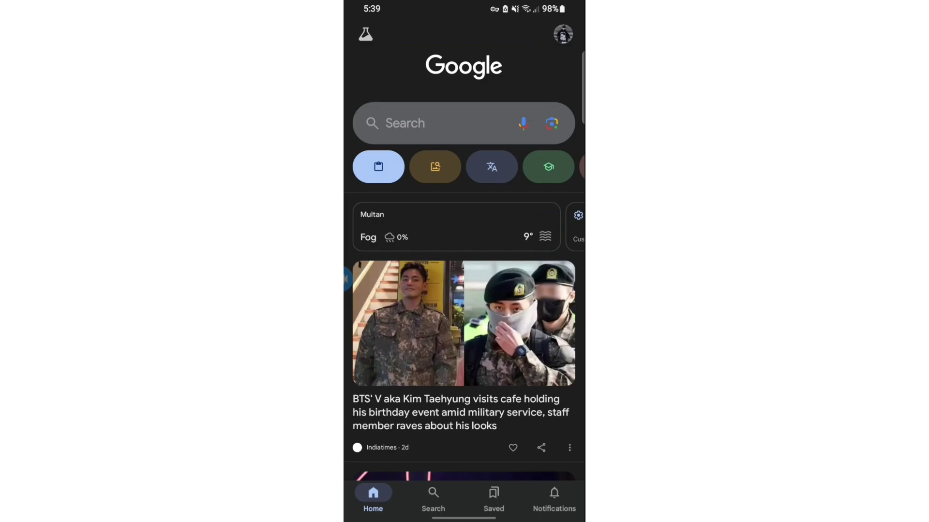
text(what is my IP address)
key(Return)
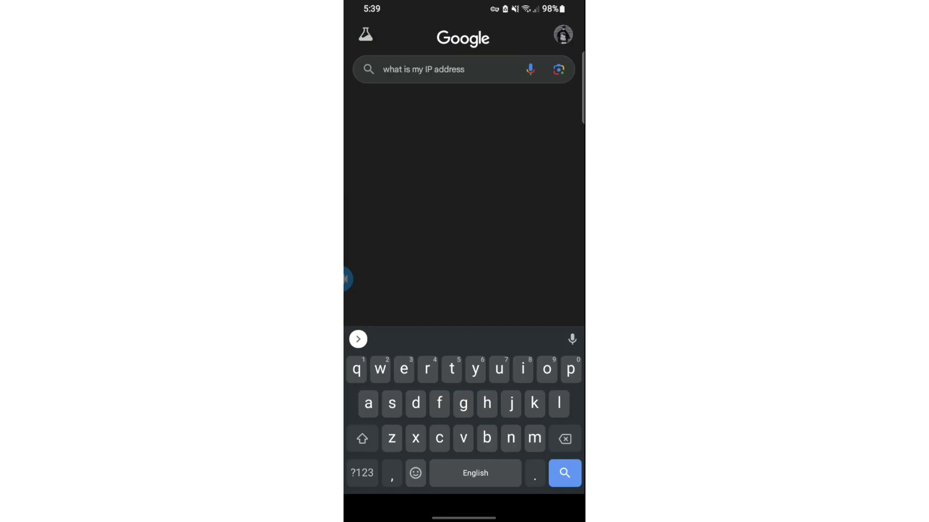
click(406, 150)
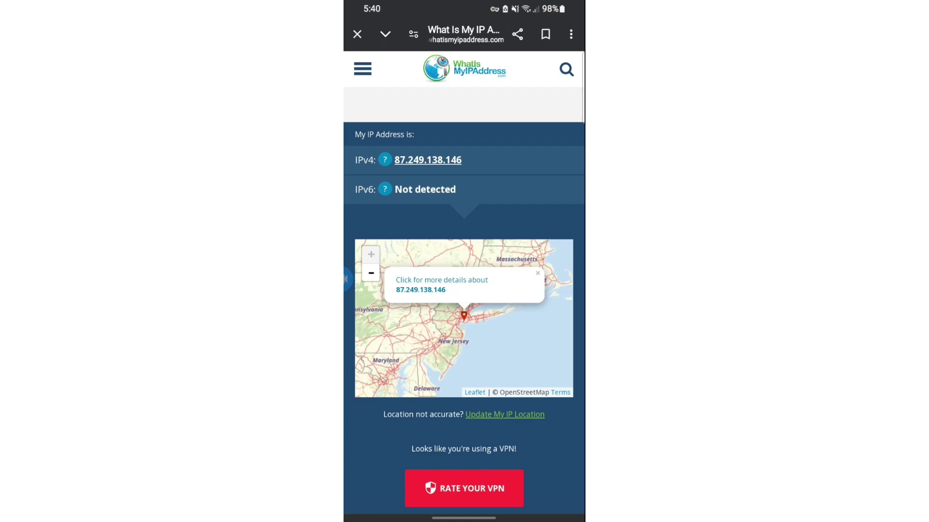
scroll(464, 290, down, 5)
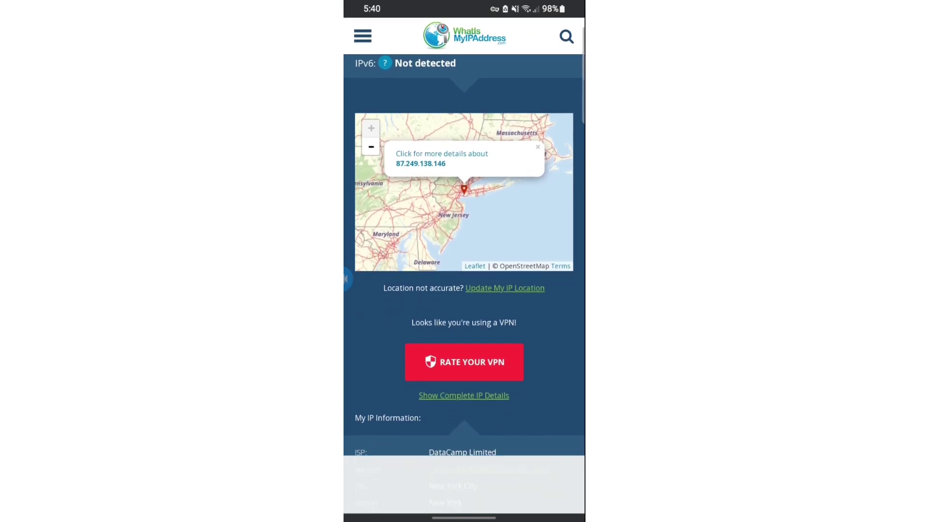
scroll(463, 290, down, 2)
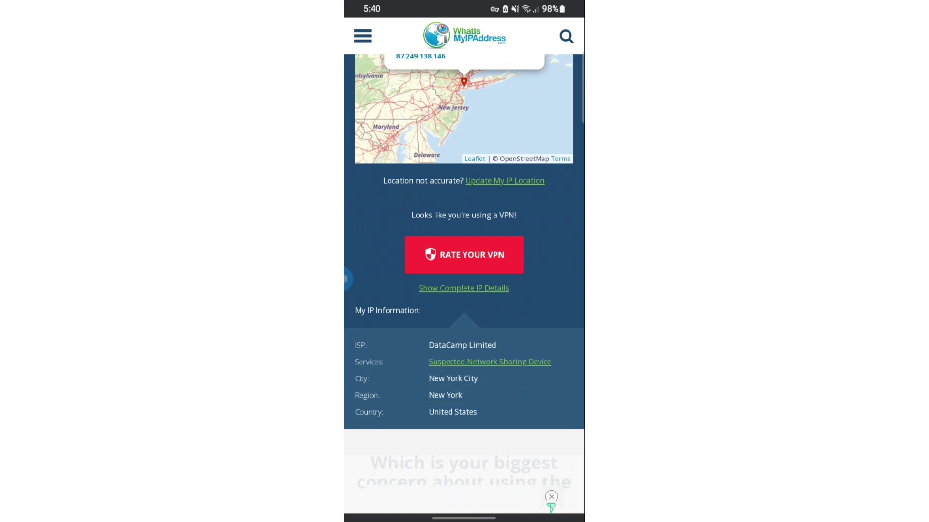
scroll(463, 290, down, 5)
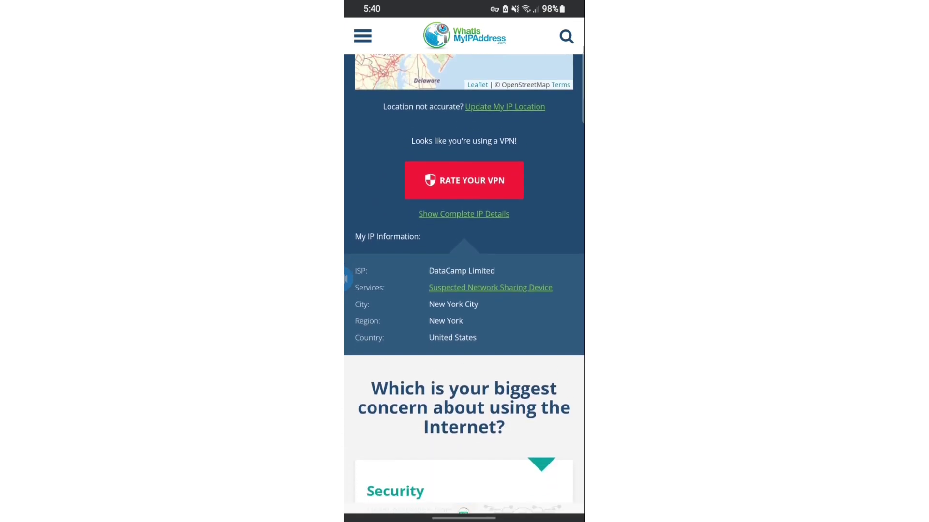